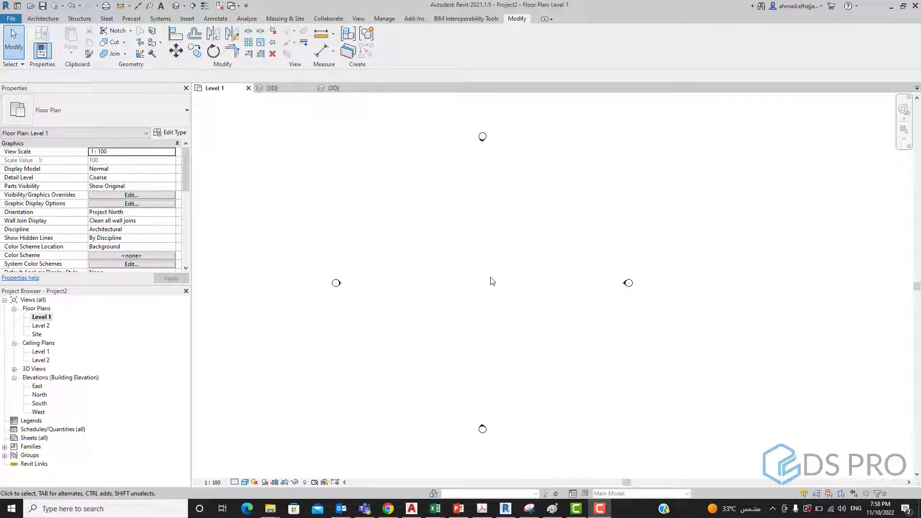
Switch the ribbon to the Architecture tab while viewing the Level 1 floor plan.
{"action": "left_click", "coordinate": [43, 19]}
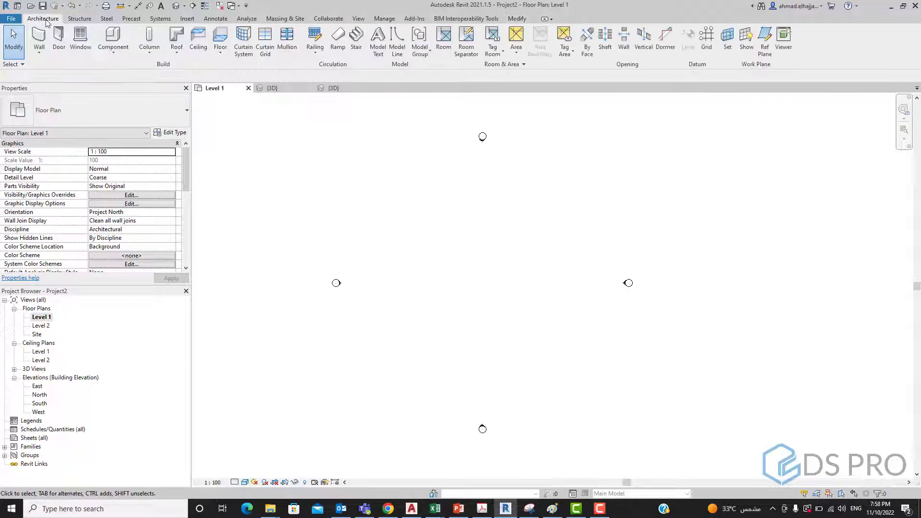
Draw a left-to-right horizontal and a bottom-to-top vertical reference plane crossing mid-plan.
{"action": "left_click", "coordinate": [765, 44]}
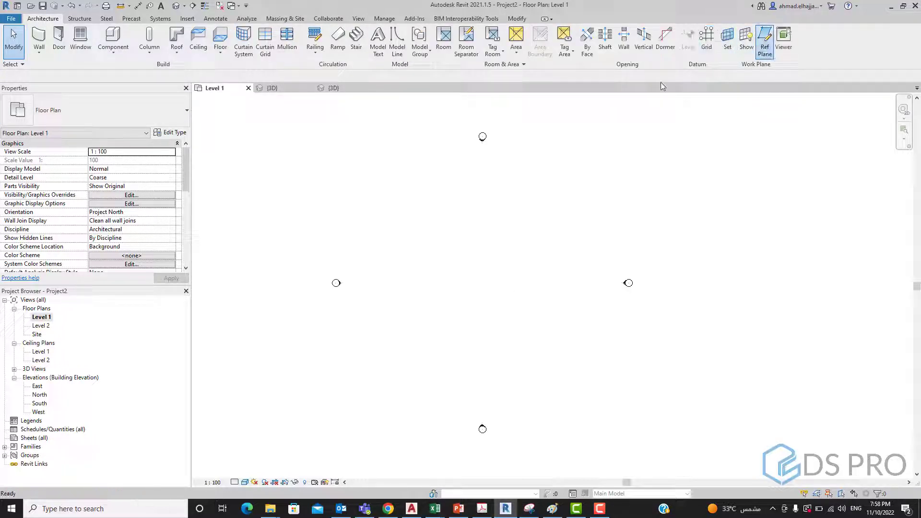
{"action": "left_click", "coordinate": [360, 283]}
{"action": "left_click", "coordinate": [604, 284]}
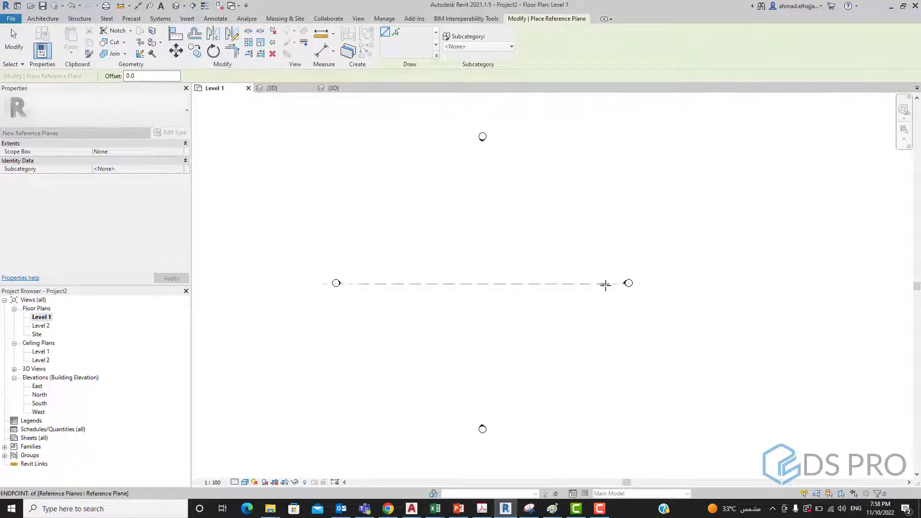
{"action": "left_click", "coordinate": [478, 411]}
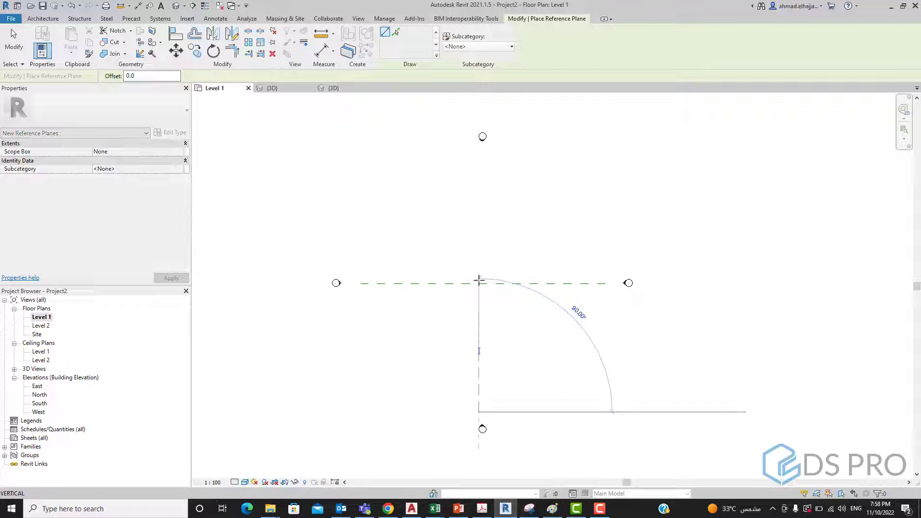
{"action": "left_click", "coordinate": [480, 153]}
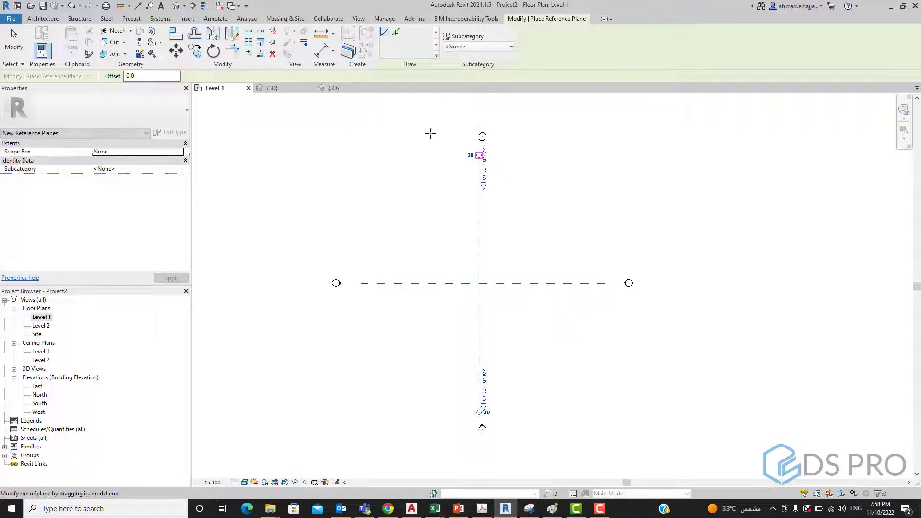
{"action": "key", "text": "Escape"}
{"action": "key", "text": "Escape"}
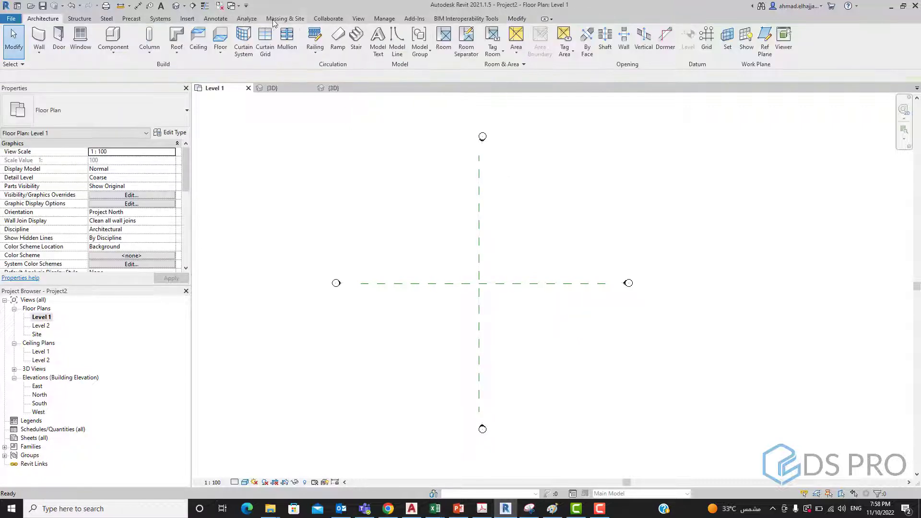
Create a new in-place mass, accepting the name Mass 1.
{"action": "left_click", "coordinate": [273, 22]}
{"action": "left_click", "coordinate": [98, 46]}
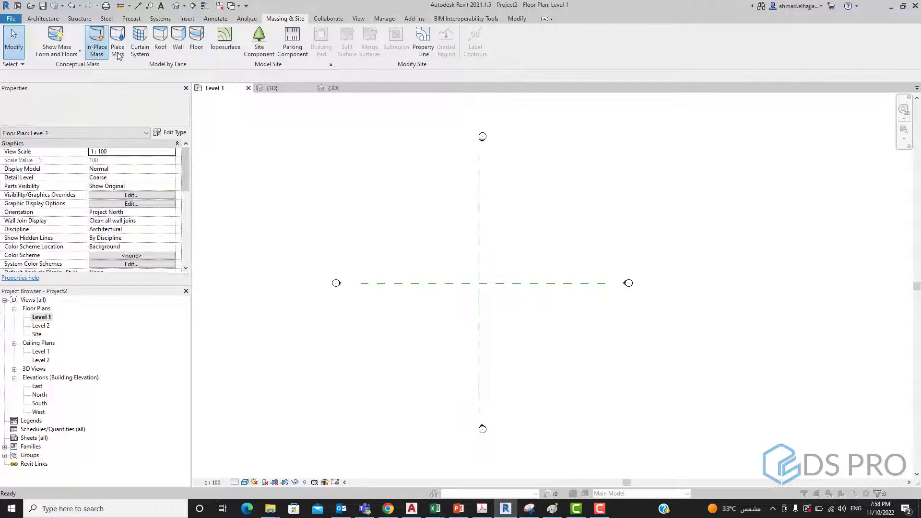
{"action": "left_click", "coordinate": [460, 271]}
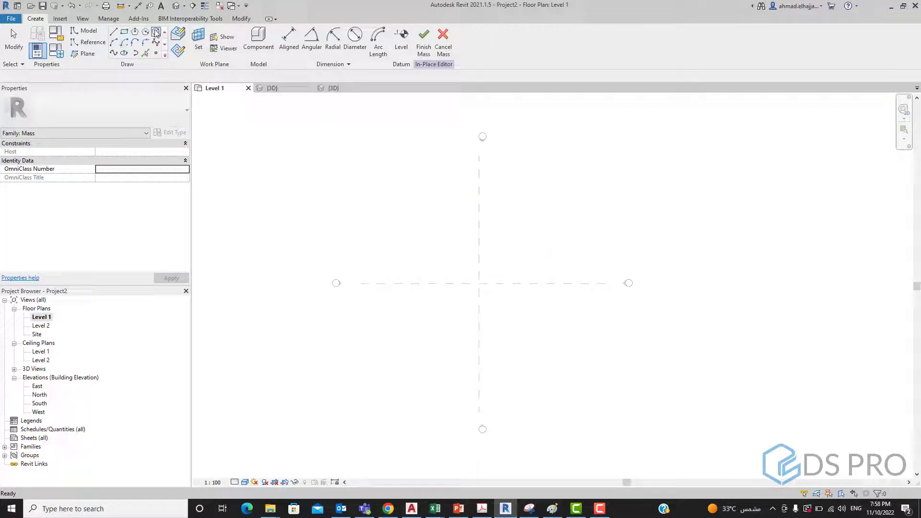
Sketch a 19000-radius model-line circle at the planes' intersection, with closed-loop surfaces off.
{"action": "left_click", "coordinate": [158, 33]}
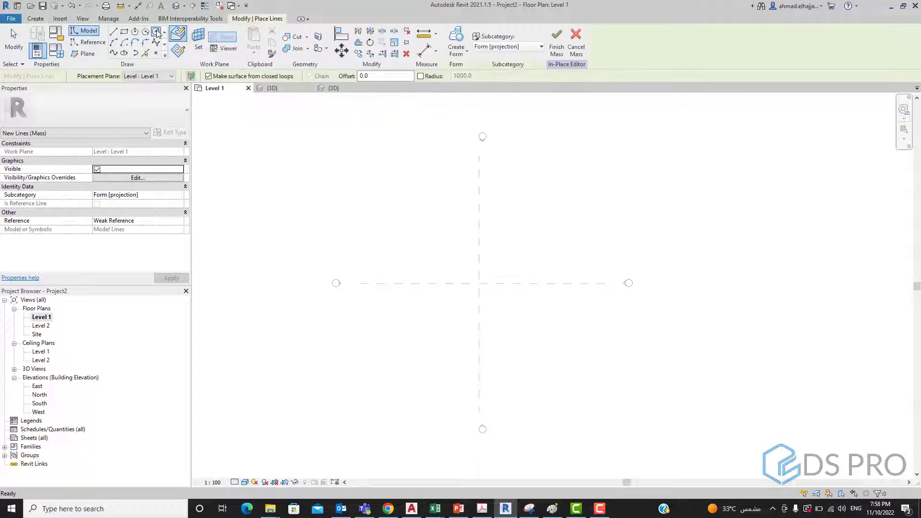
{"action": "left_click", "coordinate": [208, 77]}
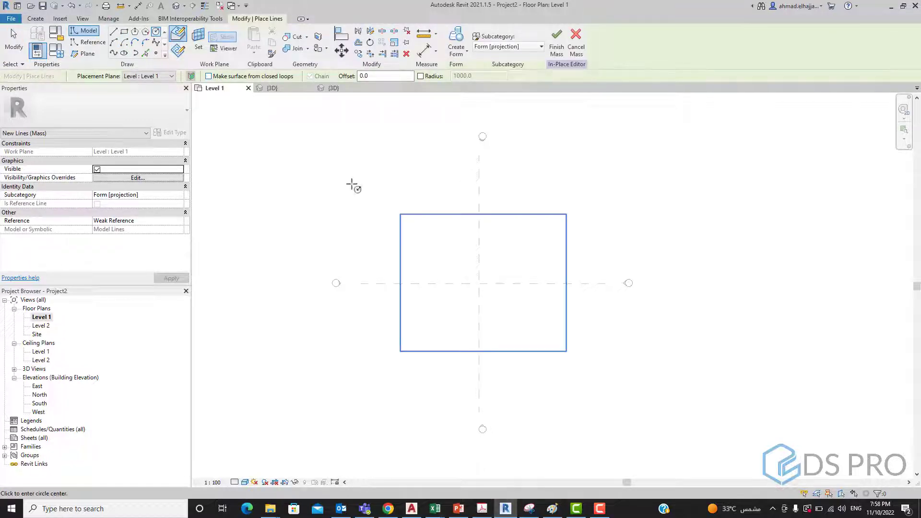
{"action": "left_click", "coordinate": [479, 288]}
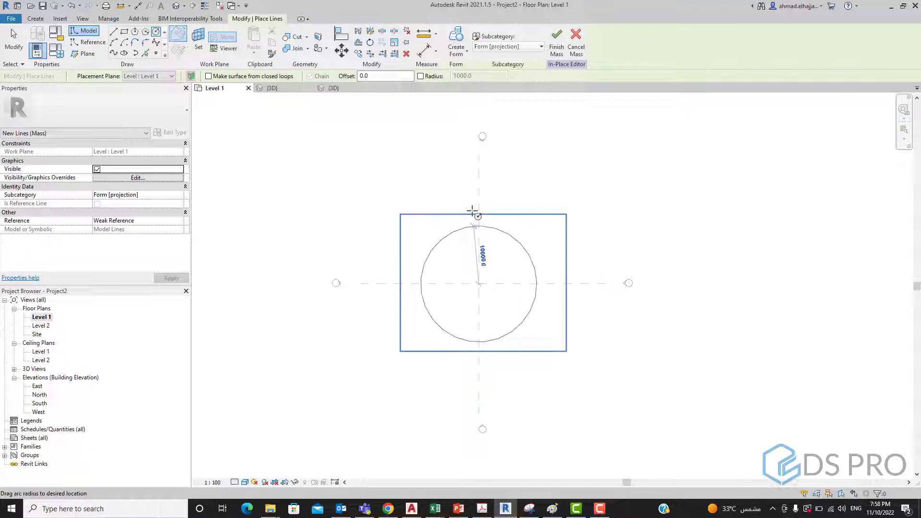
{"action": "left_click", "coordinate": [479, 175]}
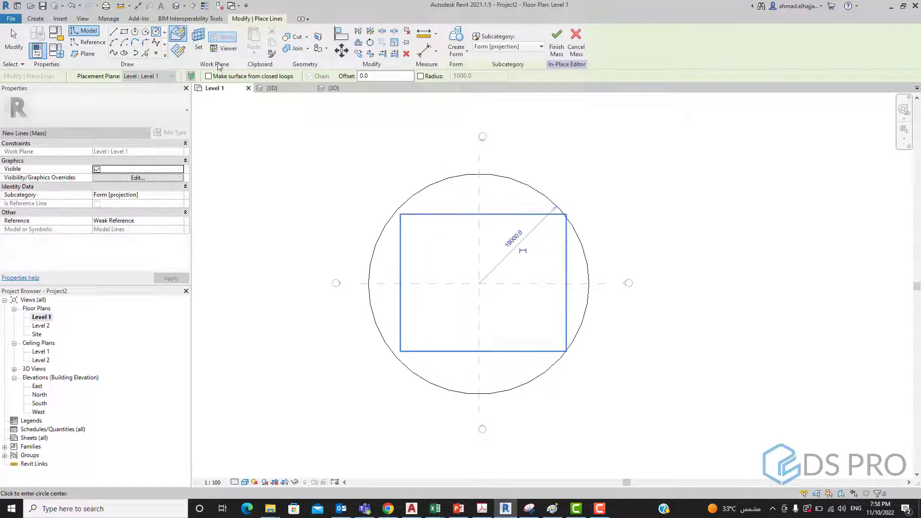
In the 3D view, turn the selected circle into a sphere solid form.
{"action": "left_click", "coordinate": [176, 6]}
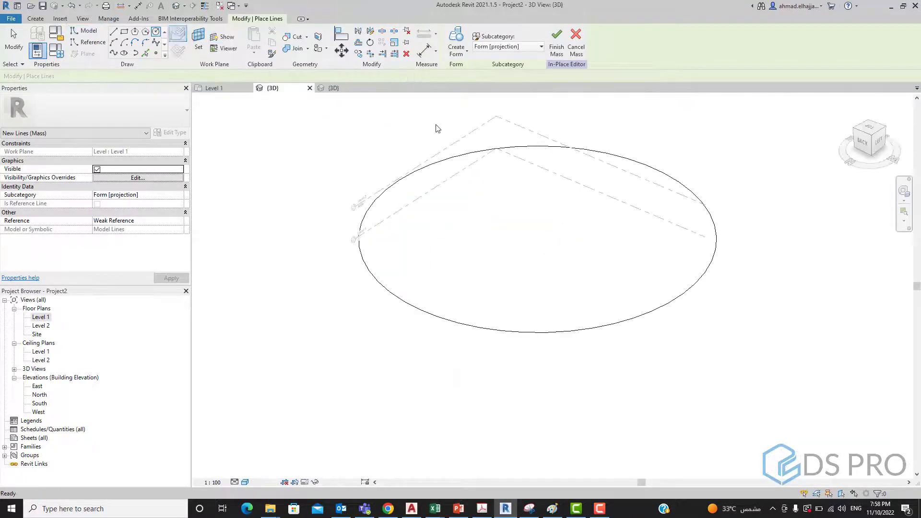
{"action": "key", "text": "Escape"}
{"action": "left_click", "coordinate": [463, 155]}
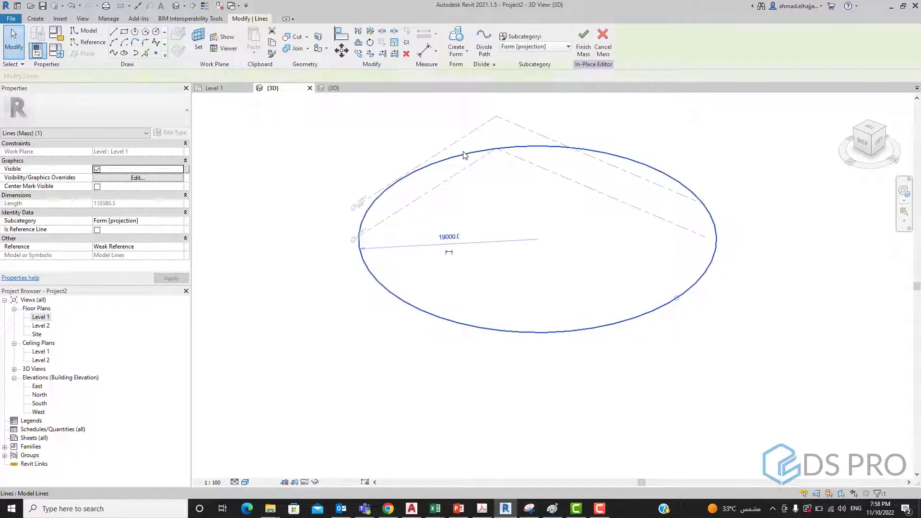
{"action": "left_click", "coordinate": [463, 46]}
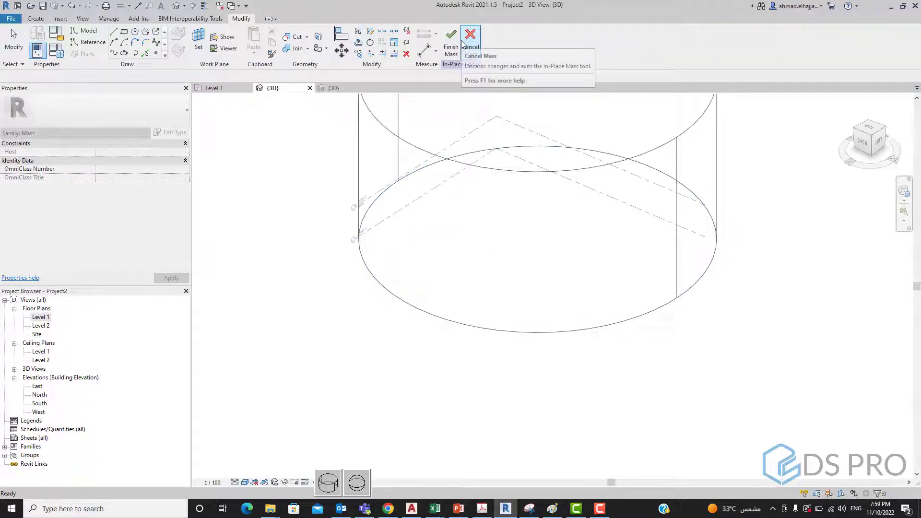
{"action": "left_click", "coordinate": [357, 482]}
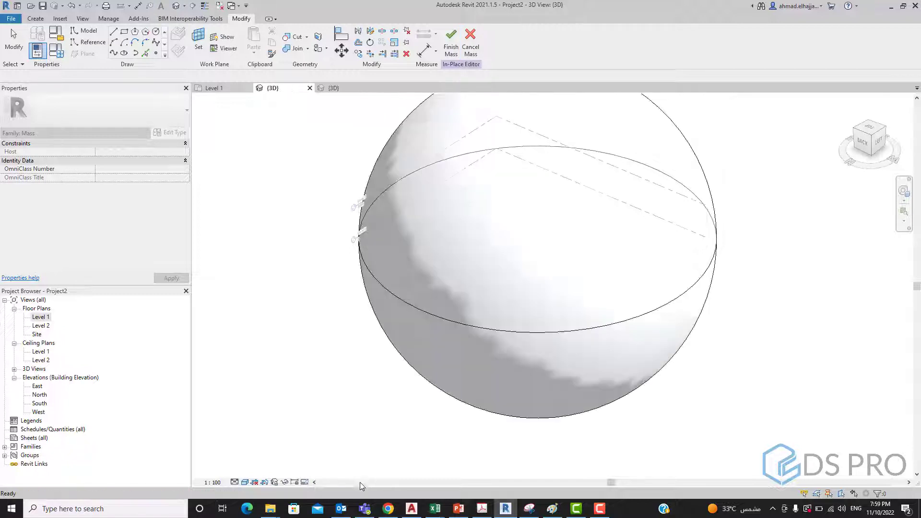
{"action": "middle_click_drag", "start_coordinate": [323, 350], "coordinate": [344, 429]}
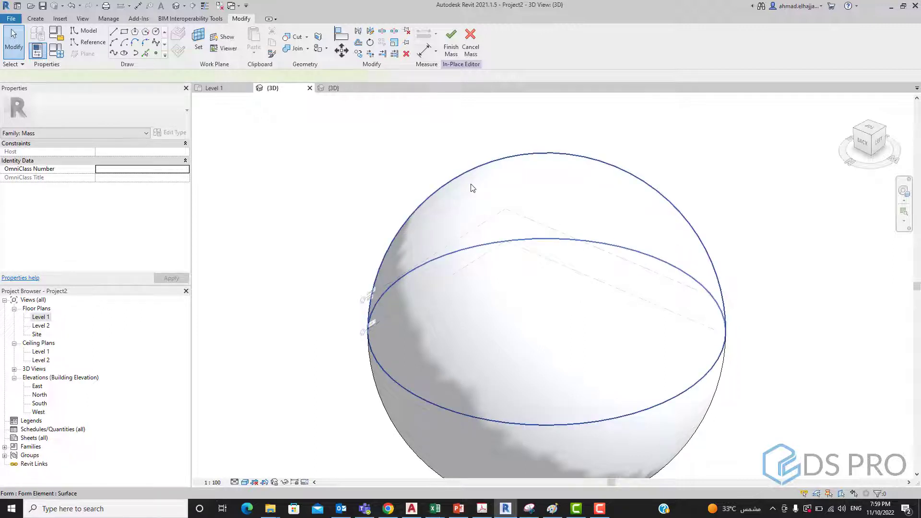
Divide the sphere's upper surface into a 10 by 10 UV grid and reselect it.
{"action": "left_click", "coordinate": [471, 187]}
{"action": "scroll", "coordinate": [532, 180], "scroll_direction": "down", "scroll_amount": 2}
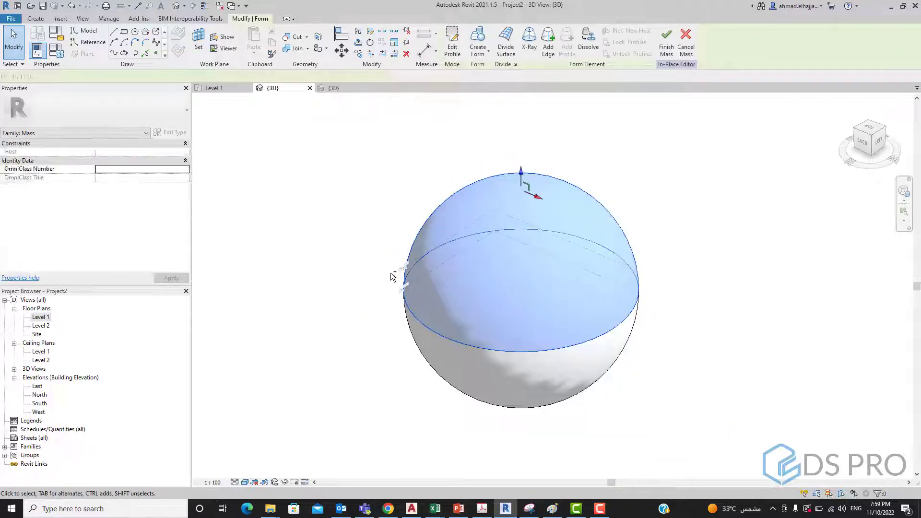
{"action": "left_click", "coordinate": [506, 47]}
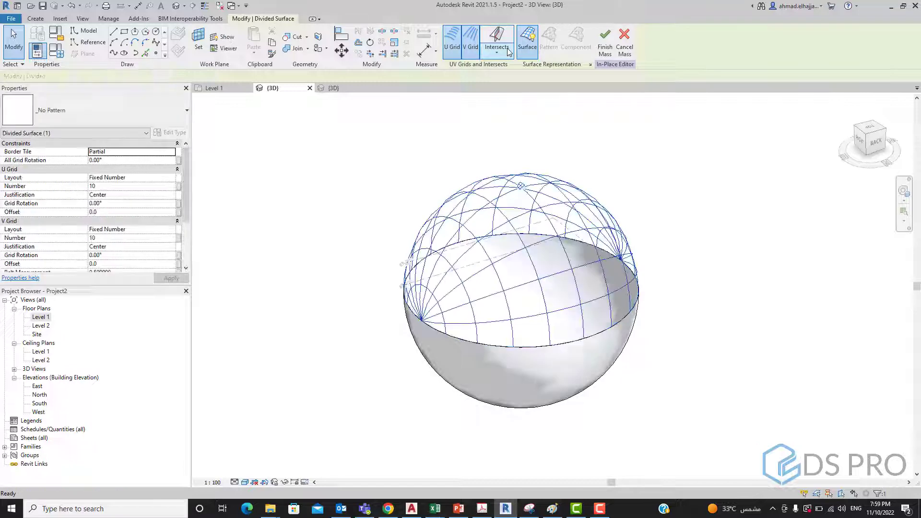
{"action": "left_click", "coordinate": [122, 115]}
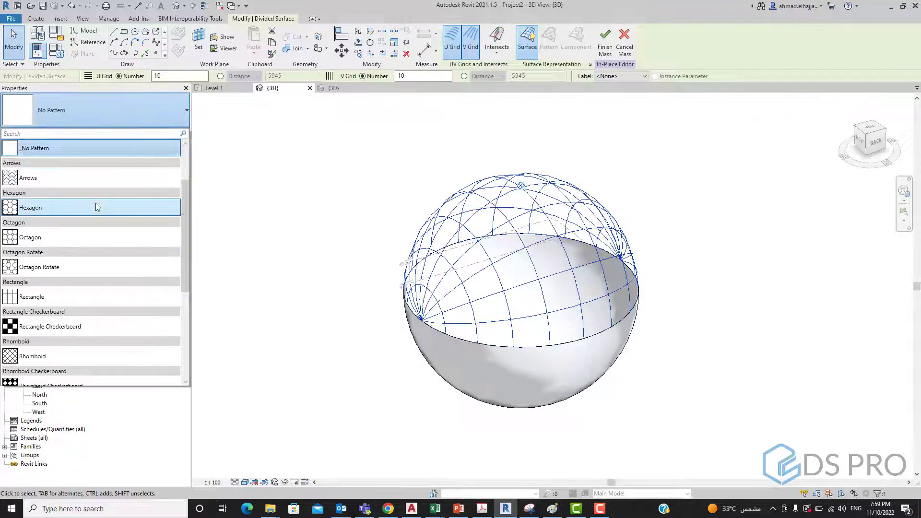
{"action": "scroll", "coordinate": [96, 207], "scroll_direction": "down", "scroll_amount": 2}
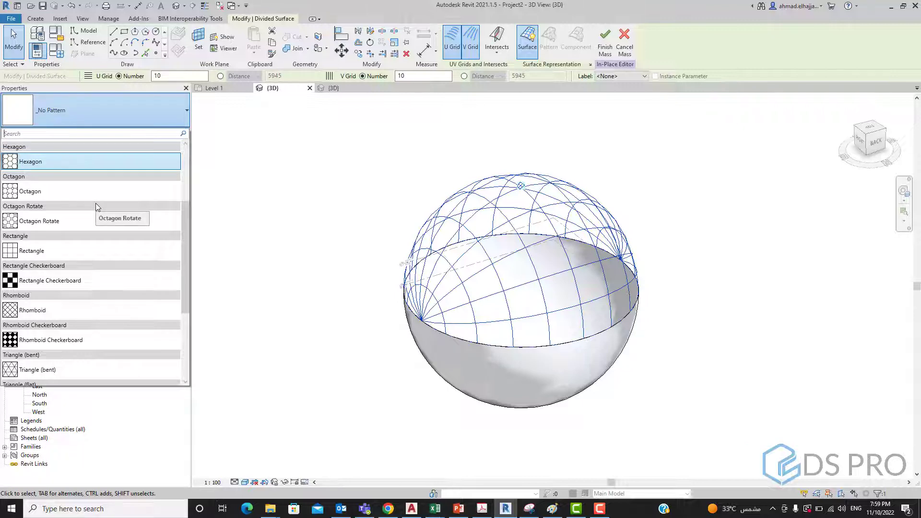
{"action": "left_click", "coordinate": [209, 198]}
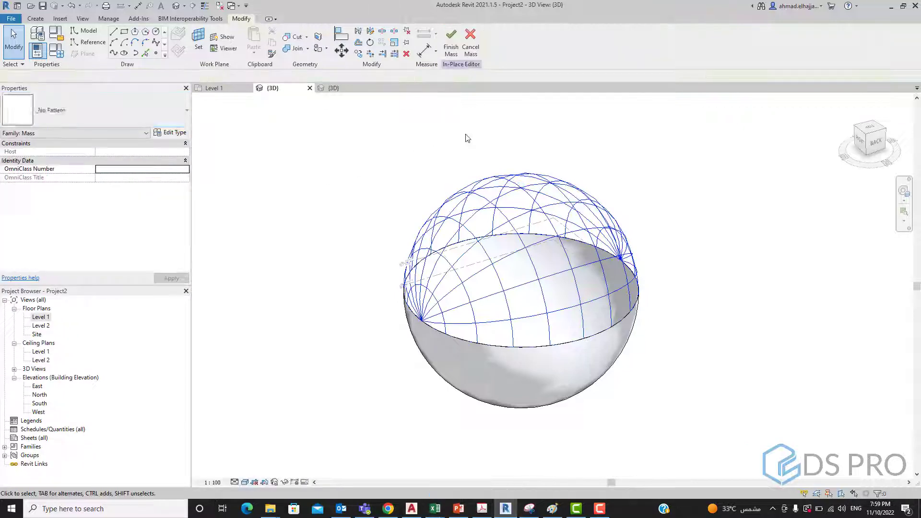
{"action": "left_click", "coordinate": [519, 212]}
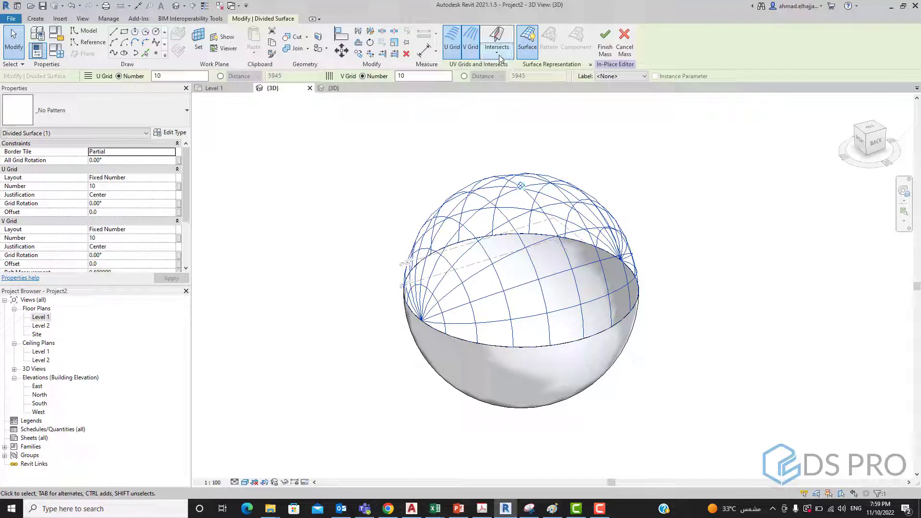
Enable Nodes in Surface Representation, then deselect and orbit the dome to a front view.
{"action": "left_click", "coordinate": [590, 65]}
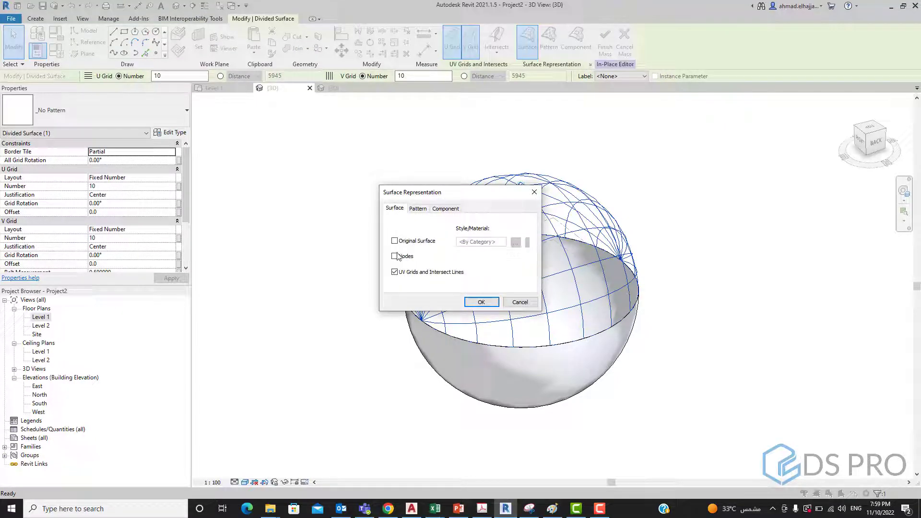
{"action": "left_click", "coordinate": [485, 302]}
{"action": "left_click", "coordinate": [358, 219]}
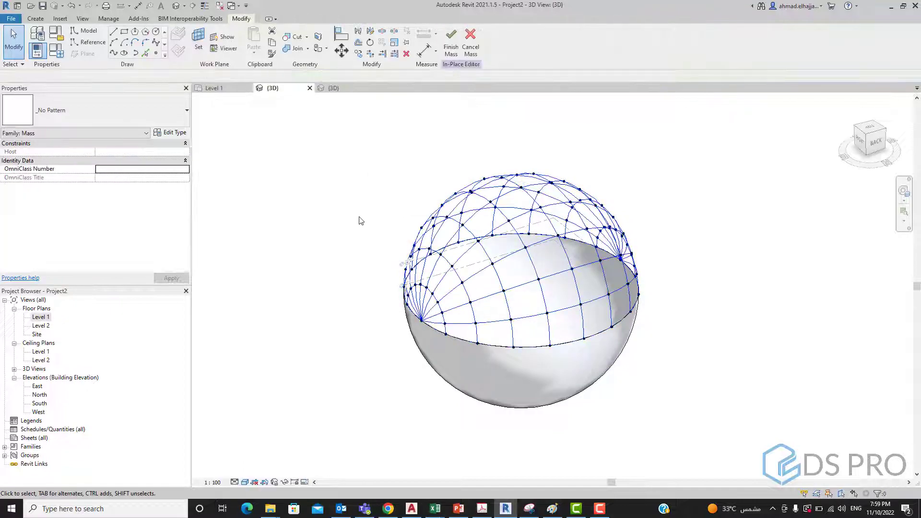
{"action": "mouse_move", "coordinate": [360, 221]}
{"action": "middle_mouse_down", "text": "shift"}
{"action": "mouse_move", "coordinate": [660, 219]}
{"action": "mouse_move", "coordinate": [463, 228]}
{"action": "middle_mouse_up", "text": "shift"}
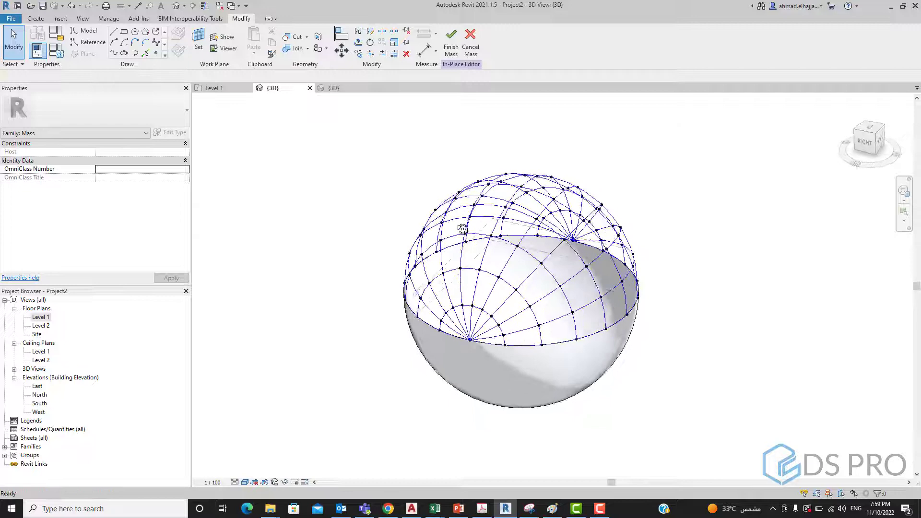
Place a triangular adaptive panel component on three adjacent nodes near the dome top.
{"action": "left_click", "coordinate": [36, 20]}
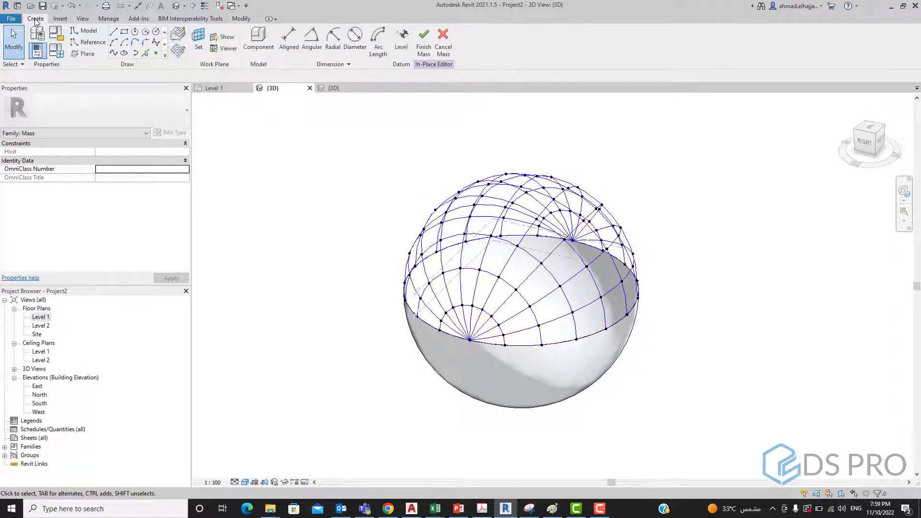
{"action": "left_click", "coordinate": [258, 40]}
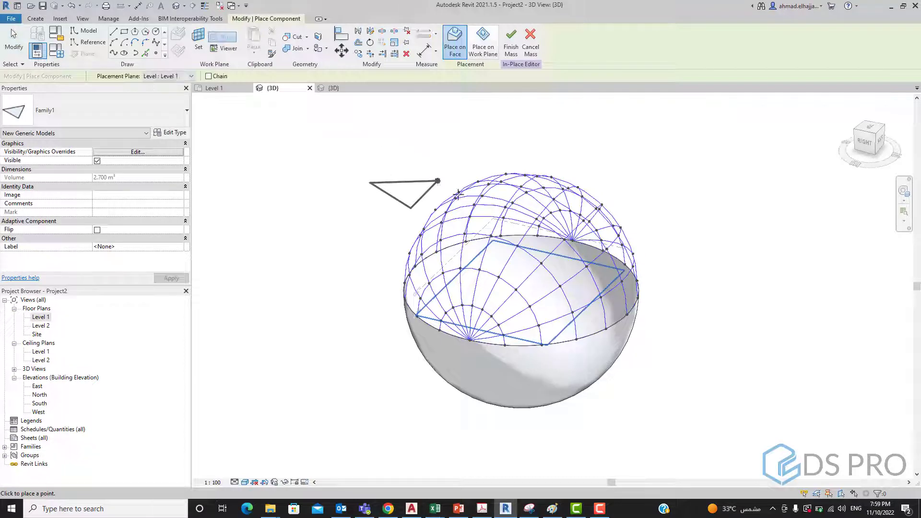
{"action": "left_click", "coordinate": [506, 213]}
{"action": "scroll", "coordinate": [507, 213], "scroll_direction": "up", "scroll_amount": 2}
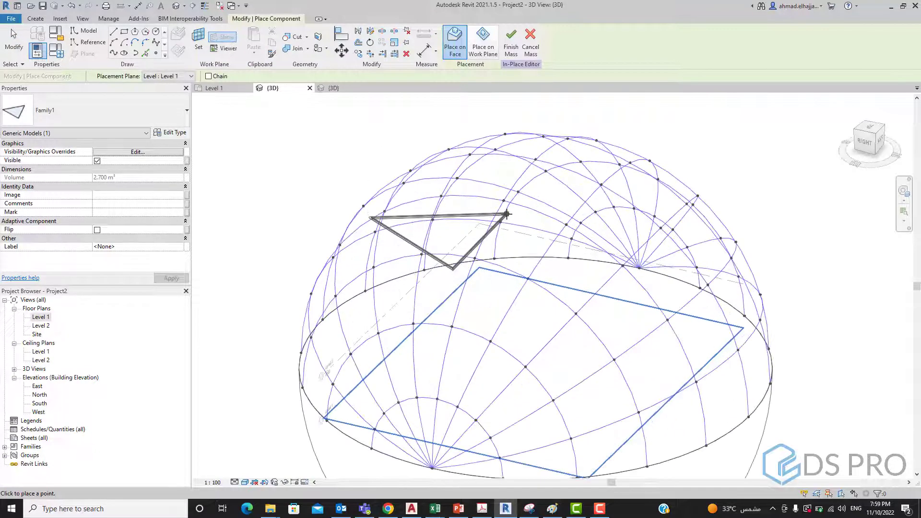
{"action": "scroll", "coordinate": [502, 196], "scroll_direction": "up", "scroll_amount": 2}
{"action": "left_click", "coordinate": [502, 196]}
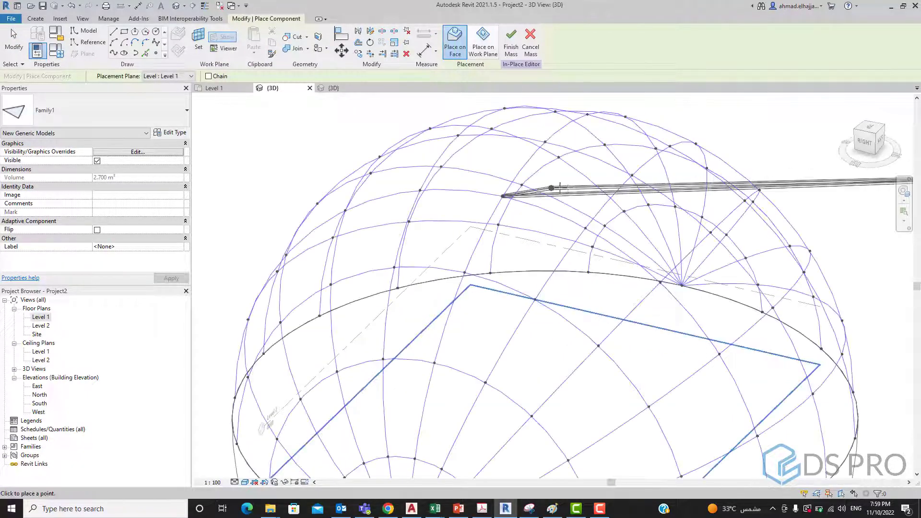
{"action": "left_click", "coordinate": [632, 176]}
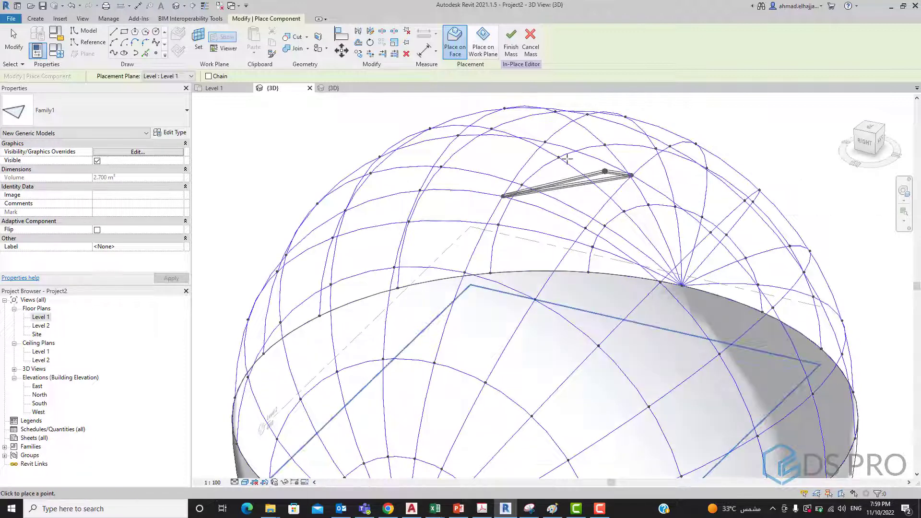
{"action": "left_click", "coordinate": [544, 143]}
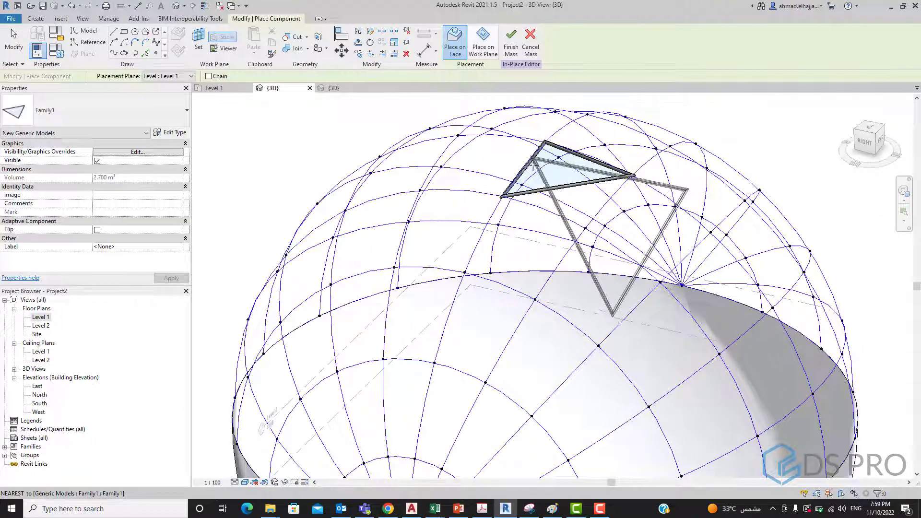
{"action": "key", "text": "Escape"}
{"action": "key", "text": "Escape"}
{"action": "key", "text": "Escape"}
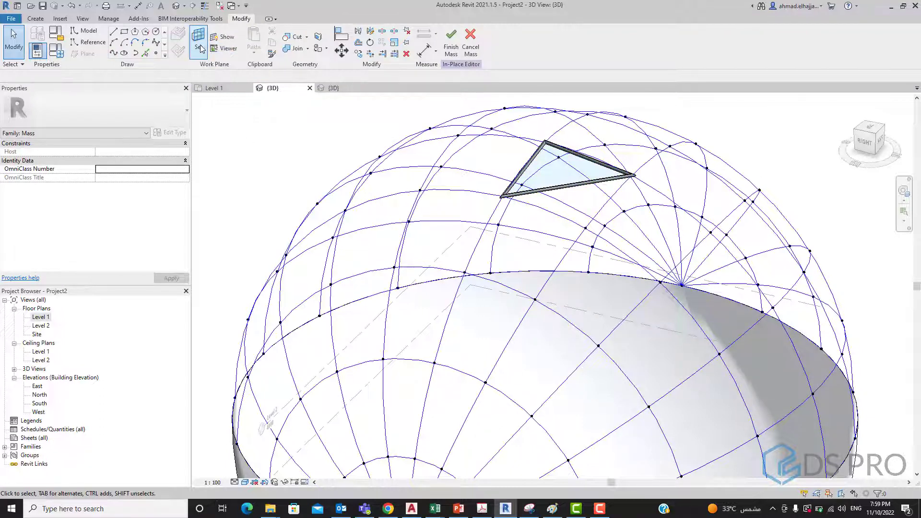
Place a second triangular panel on the nodes below, completing a diamond with the first.
{"action": "left_click", "coordinate": [43, 20]}
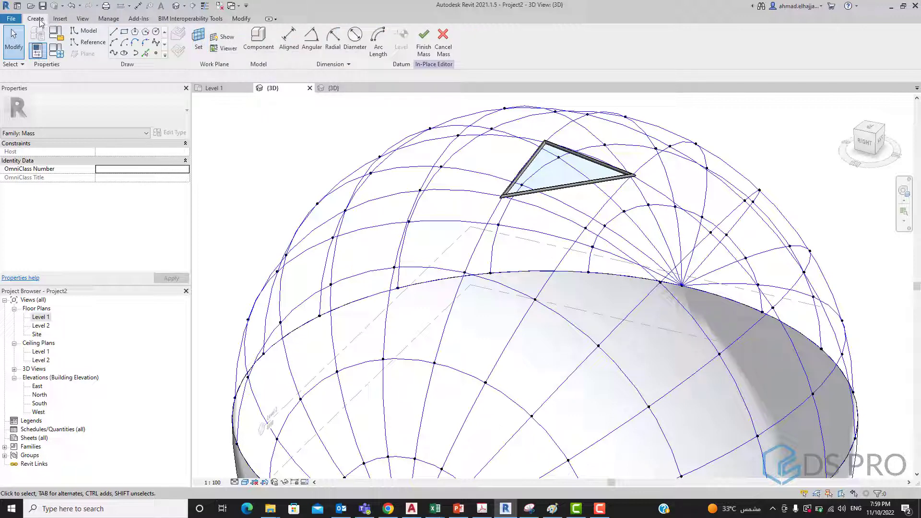
{"action": "left_click", "coordinate": [258, 40]}
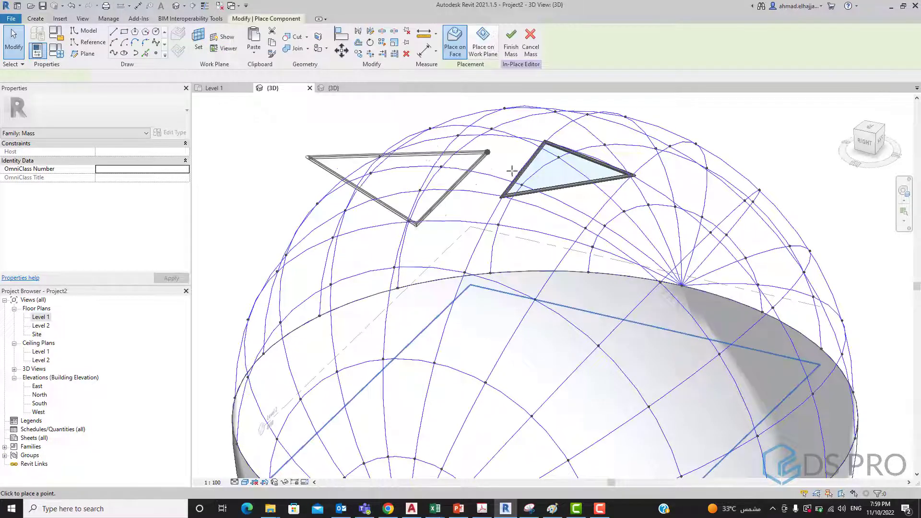
{"action": "left_click", "coordinate": [504, 195]}
{"action": "left_click", "coordinate": [632, 175]}
{"action": "left_click", "coordinate": [545, 143]}
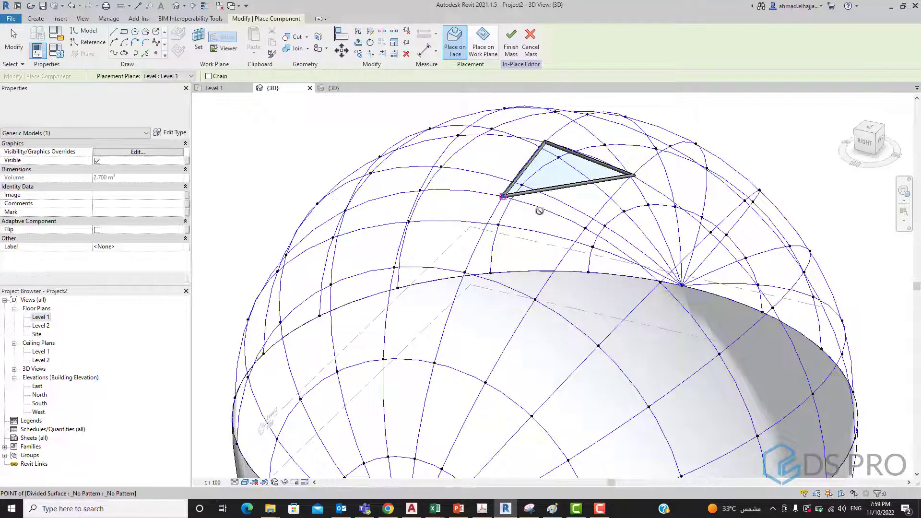
{"action": "left_click", "coordinate": [586, 229]}
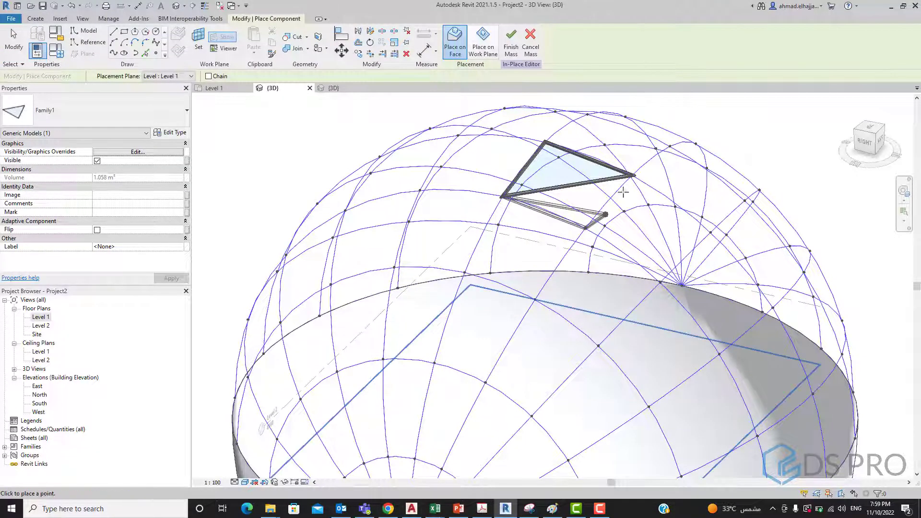
{"action": "left_click", "coordinate": [631, 175]}
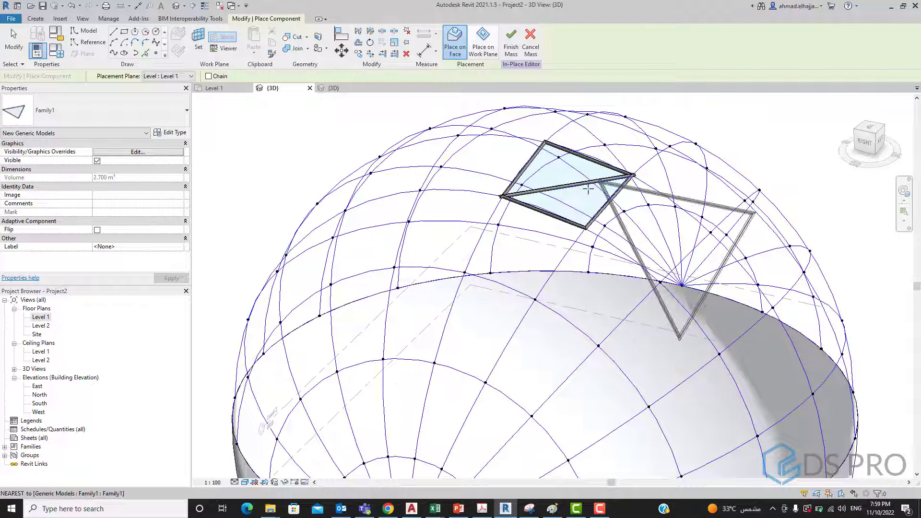
{"action": "key", "text": "Escape"}
{"action": "key", "text": "Escape"}
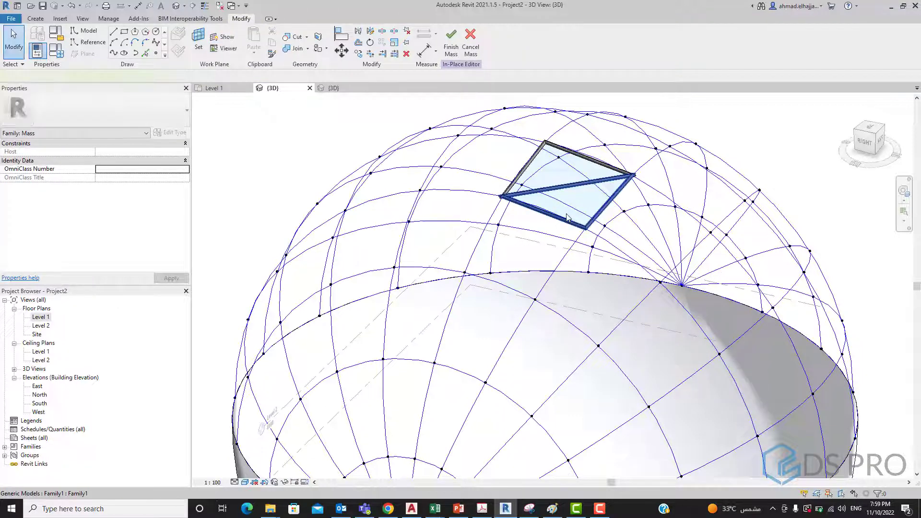
Repeat the new triangle panel with RP across the divided surface and inspect the frame.
{"action": "left_click", "coordinate": [568, 219]}
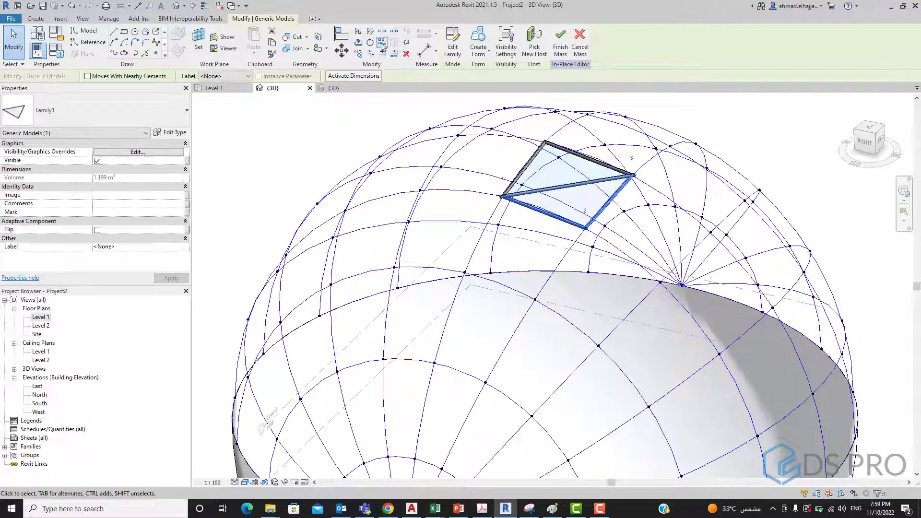
{"action": "key", "text": "r"}
{"action": "key", "text": "p"}
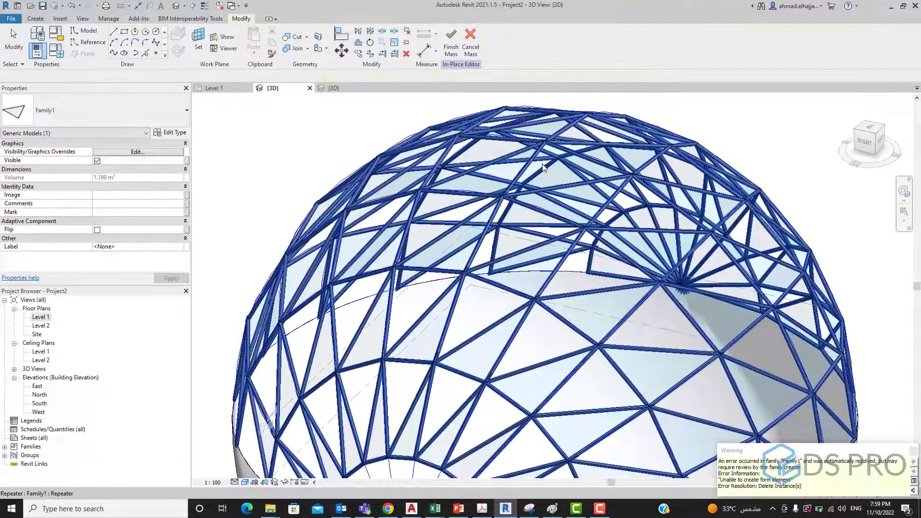
{"action": "left_click", "coordinate": [537, 166]}
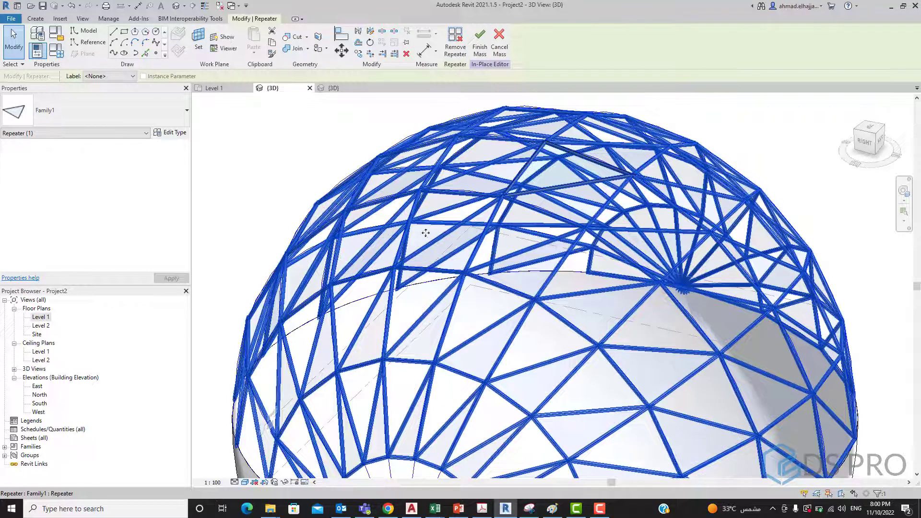
{"action": "middle_click_drag", "start_coordinate": [425, 232], "coordinate": [529, 227], "text": "shift"}
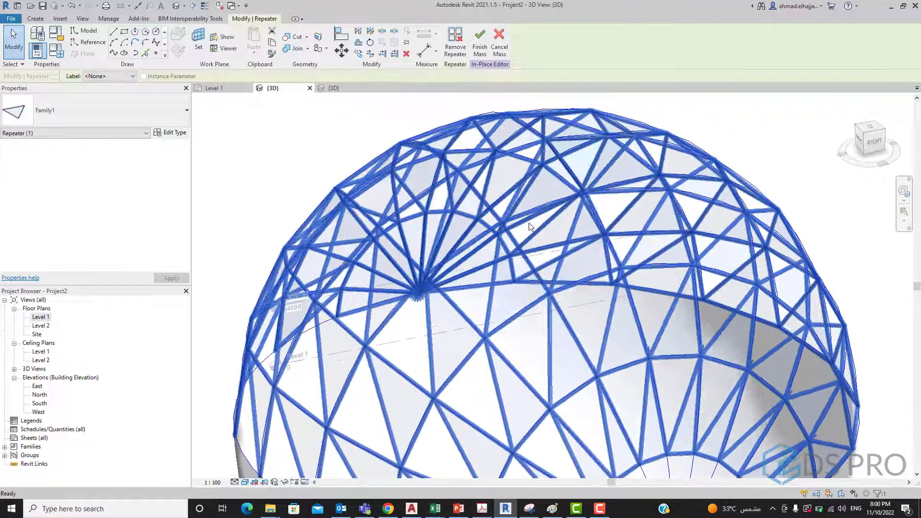
{"action": "left_click", "coordinate": [734, 123]}
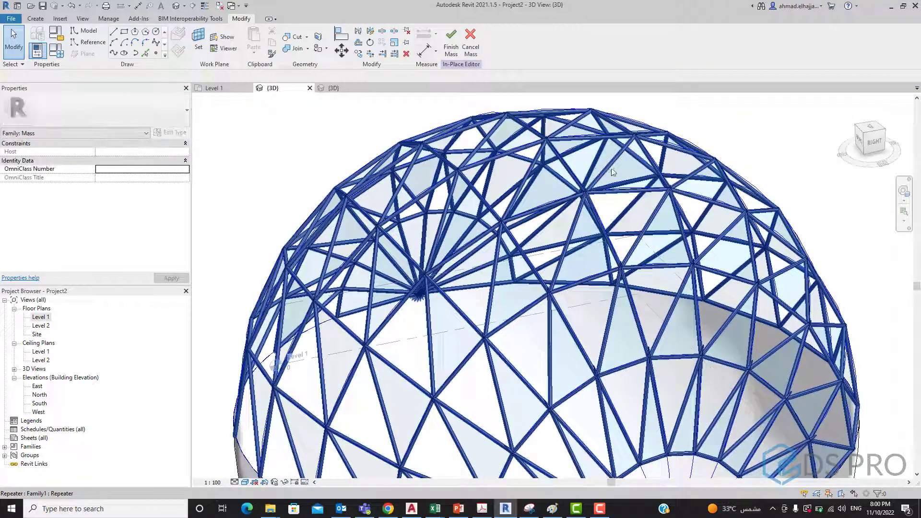
{"action": "left_click", "coordinate": [615, 168]}
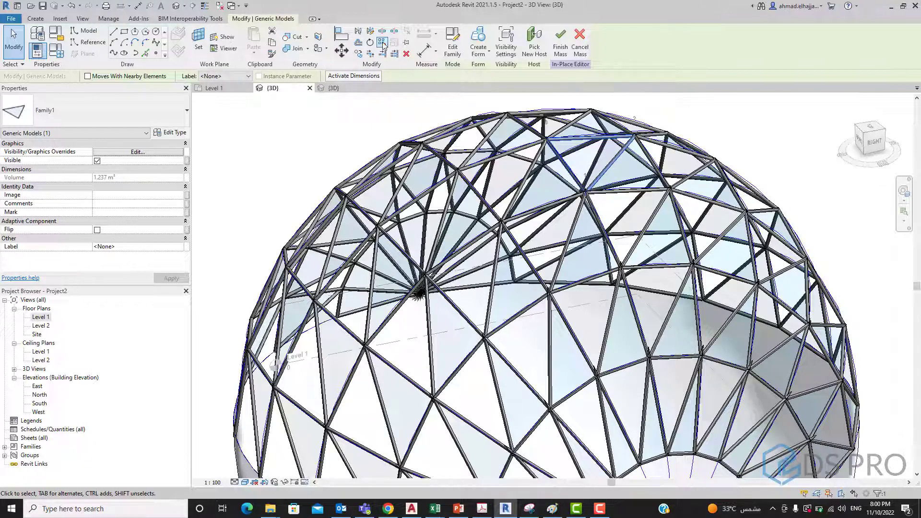
{"action": "key", "text": "Escape"}
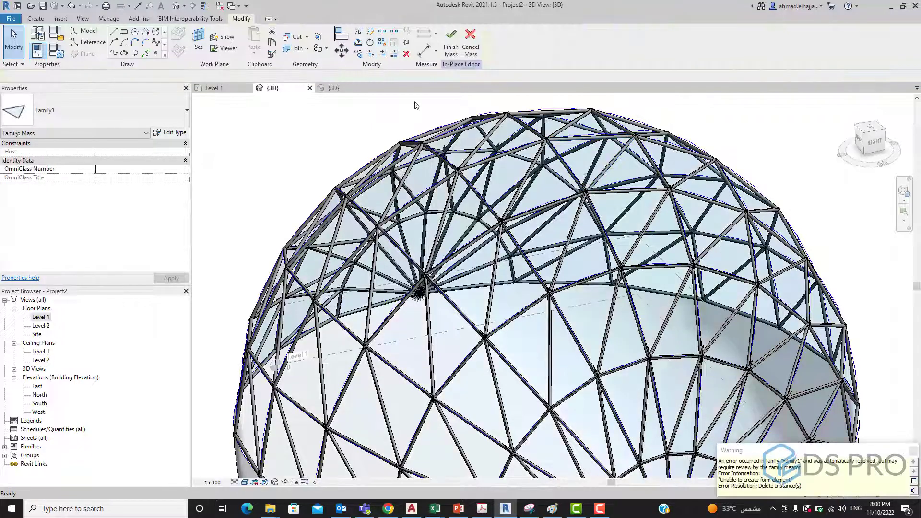
{"action": "mouse_move", "coordinate": [532, 238]}
{"action": "middle_mouse_down", "text": "shift"}
{"action": "mouse_move", "coordinate": [560, 235]}
{"action": "mouse_move", "coordinate": [510, 202]}
{"action": "middle_mouse_up", "text": "shift"}
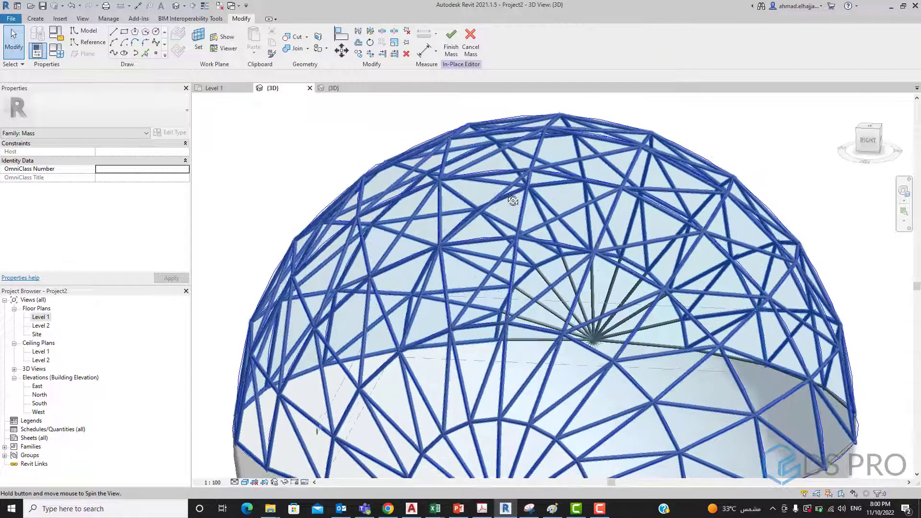
{"action": "scroll", "coordinate": [508, 200], "scroll_direction": "down", "scroll_amount": 4}
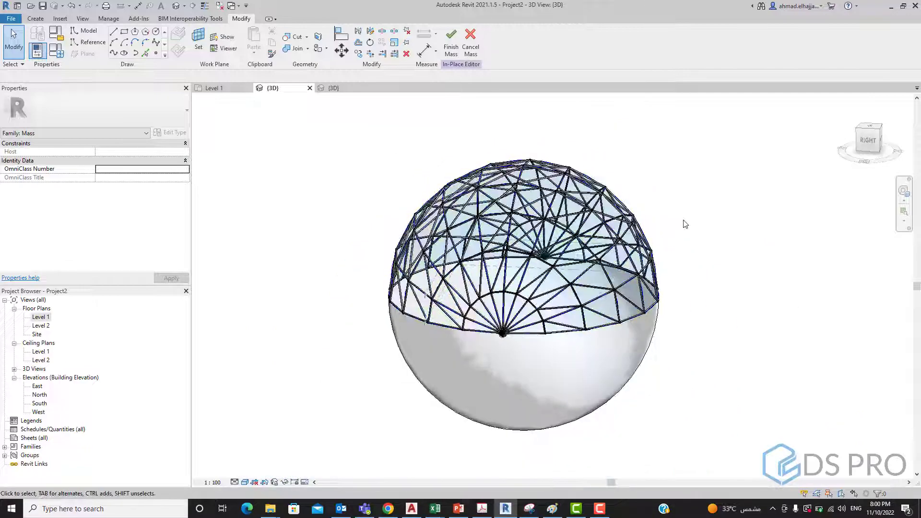
Finish Mass 1 and orbit around the completed triangulated dome frame.
{"action": "mouse_move", "coordinate": [710, 267]}
{"action": "middle_mouse_down", "text": "shift"}
{"action": "mouse_move", "coordinate": [609, 308]}
{"action": "mouse_move", "coordinate": [458, 290]}
{"action": "middle_mouse_up", "text": "shift"}
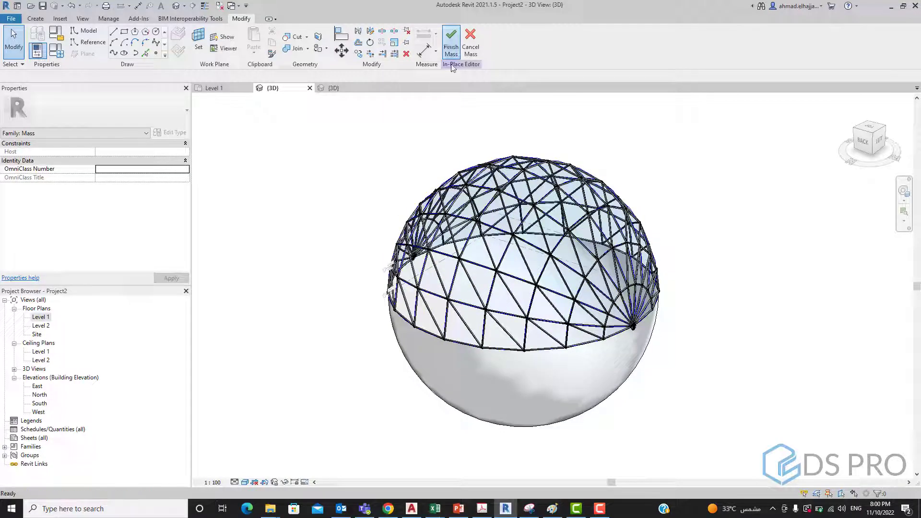
{"action": "left_click", "coordinate": [450, 42]}
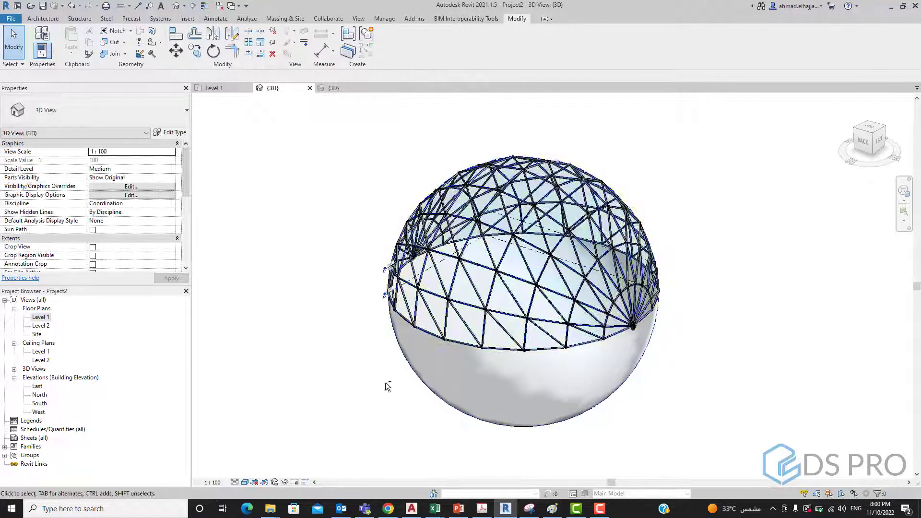
{"action": "mouse_move", "coordinate": [384, 382]}
{"action": "middle_mouse_down", "text": "shift"}
{"action": "mouse_move", "coordinate": [429, 310]}
{"action": "mouse_move", "coordinate": [598, 177]}
{"action": "mouse_move", "coordinate": [640, 245]}
{"action": "middle_mouse_up", "text": "shift"}
{"action": "mouse_move", "coordinate": [642, 291]}
{"action": "middle_mouse_down", "text": "shift"}
{"action": "mouse_move", "coordinate": [602, 319]}
{"action": "mouse_move", "coordinate": [309, 314]}
{"action": "mouse_move", "coordinate": [257, 338]}
{"action": "mouse_move", "coordinate": [242, 366]}
{"action": "mouse_move", "coordinate": [267, 348]}
{"action": "middle_mouse_up", "text": "shift"}
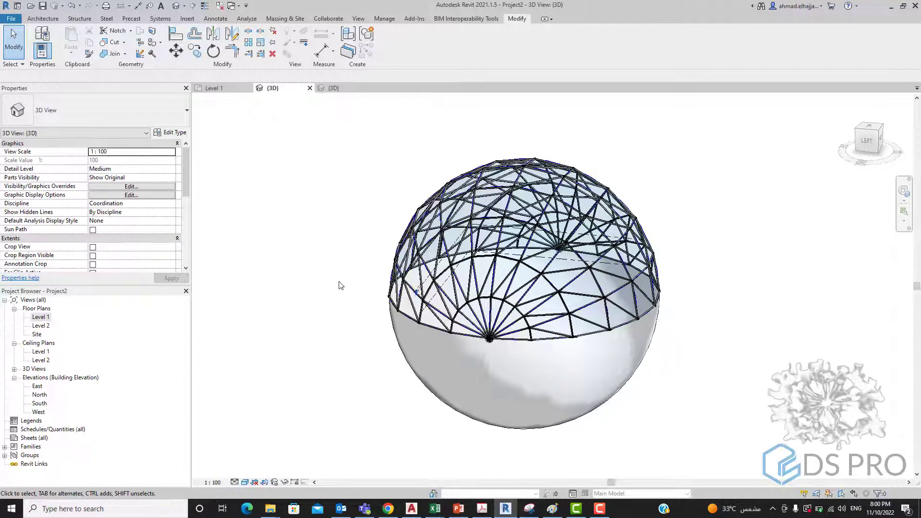